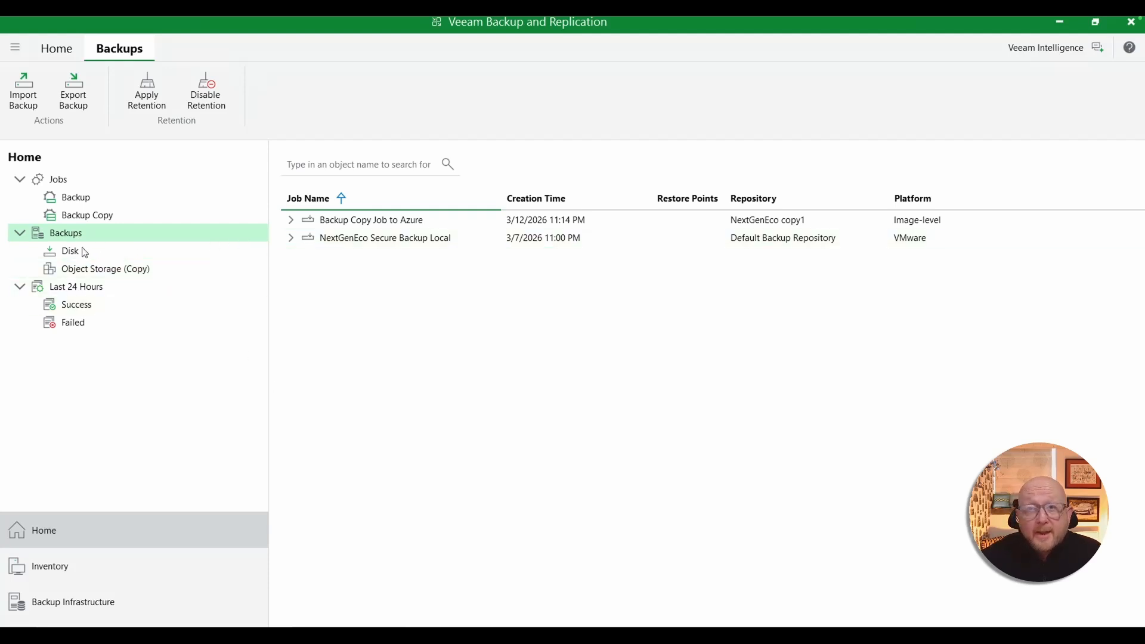
Start an entire-VM restore of KRR-LIN01 to Microsoft Azure from the object storage backup copy.
{"action": "left_click", "coordinate": [64, 255]}
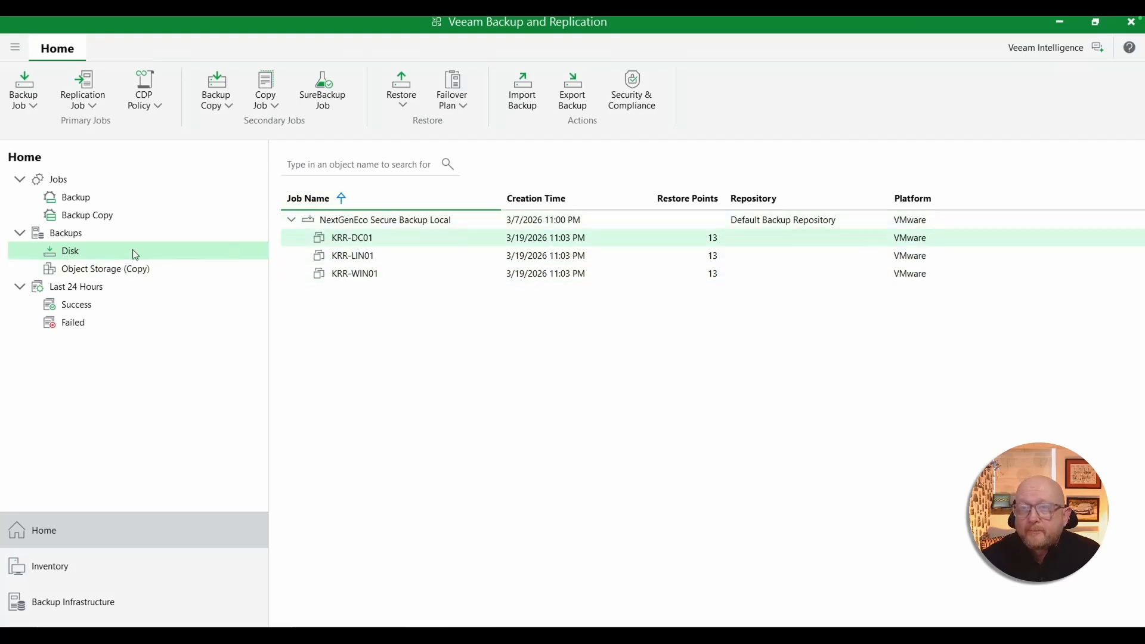
{"action": "left_click", "coordinate": [90, 275]}
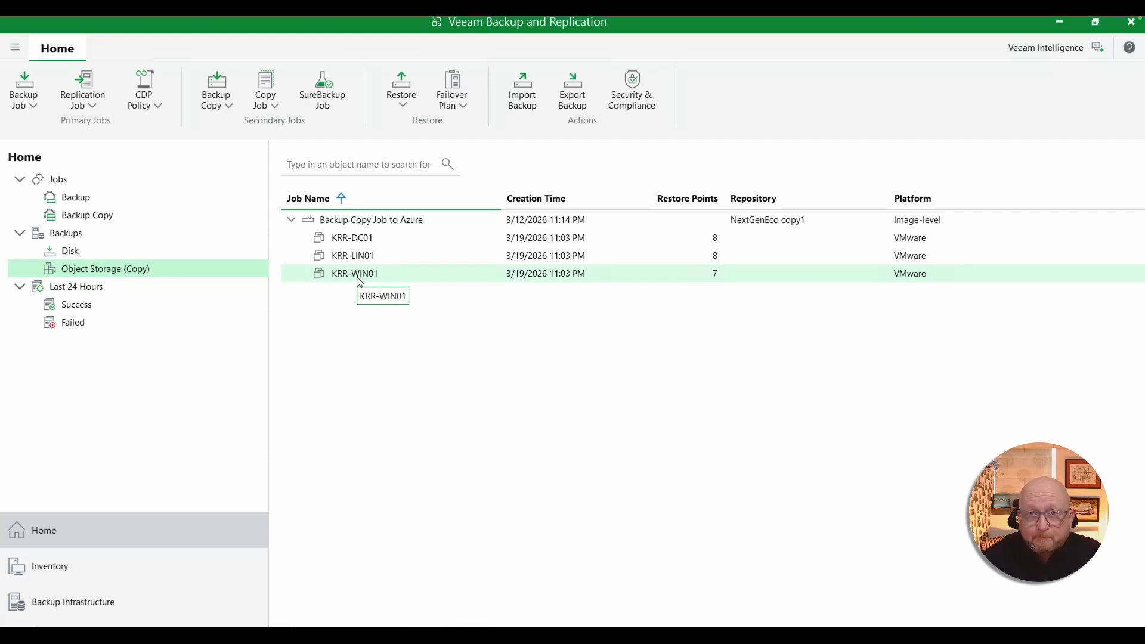
{"action": "right_click", "coordinate": [350, 259]}
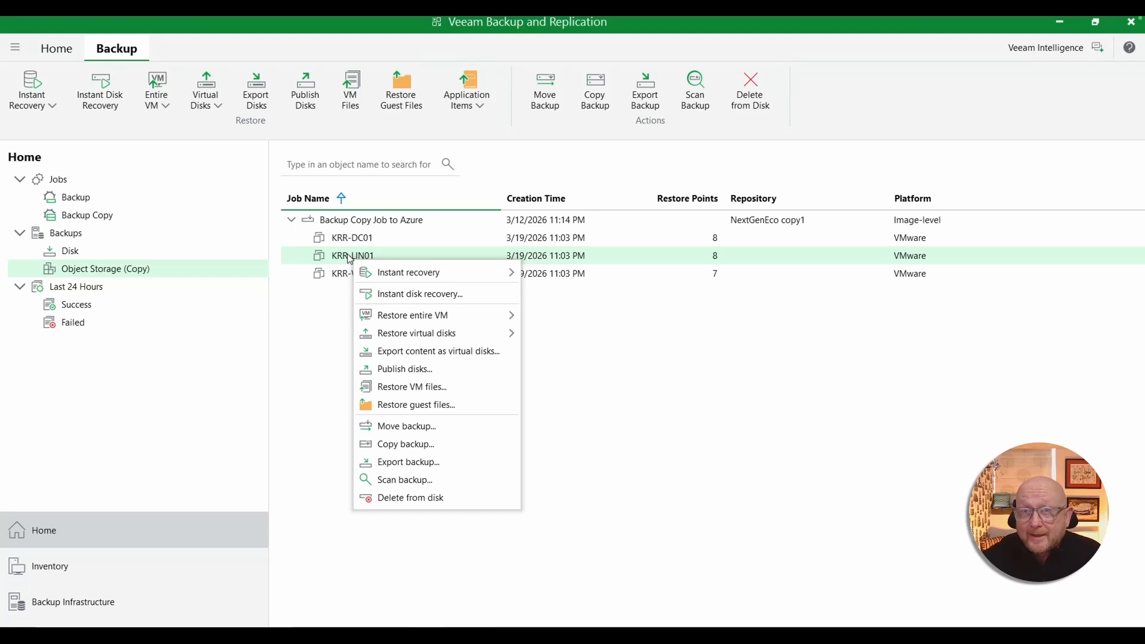
{"action": "mouse_move", "coordinate": [445, 281]}
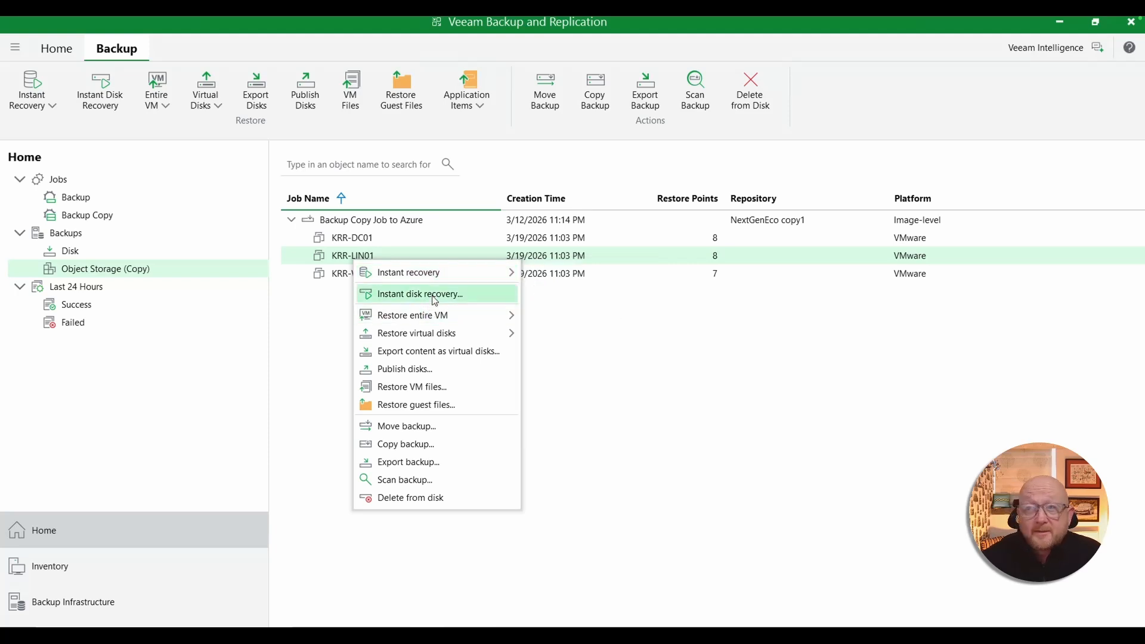
{"action": "mouse_move", "coordinate": [442, 322]}
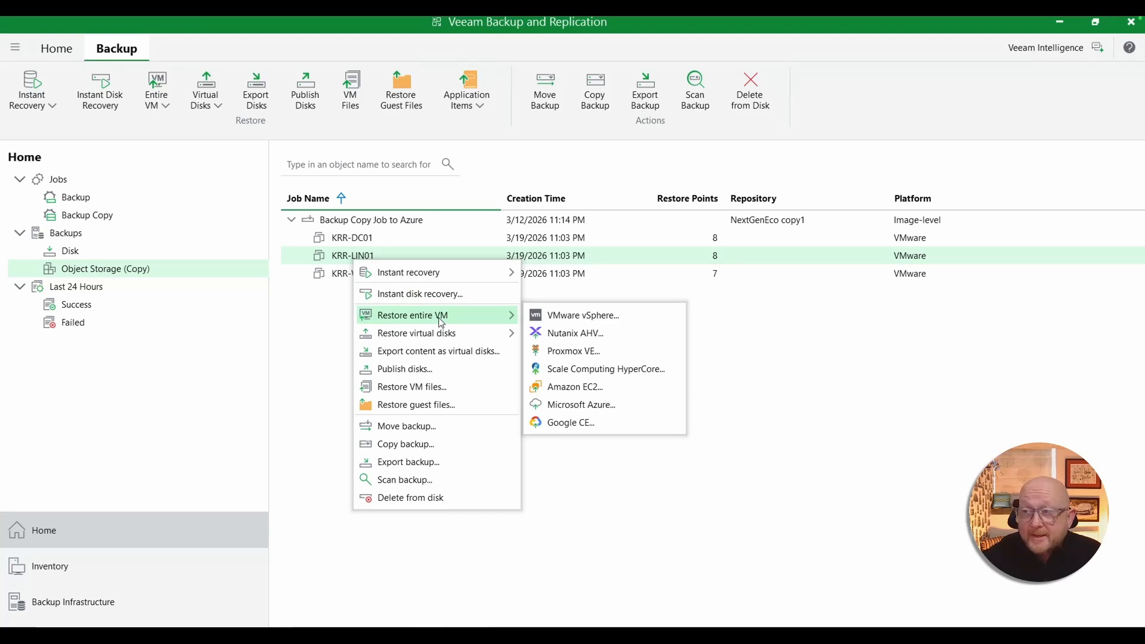
{"action": "mouse_move", "coordinate": [428, 342]}
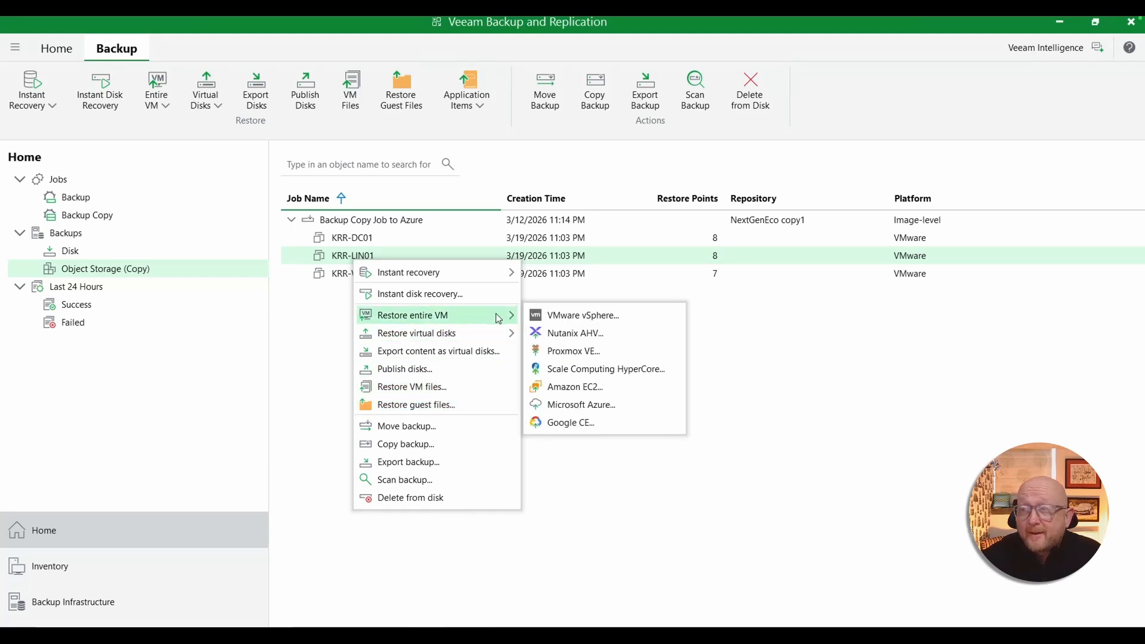
{"action": "left_click", "coordinate": [573, 405]}
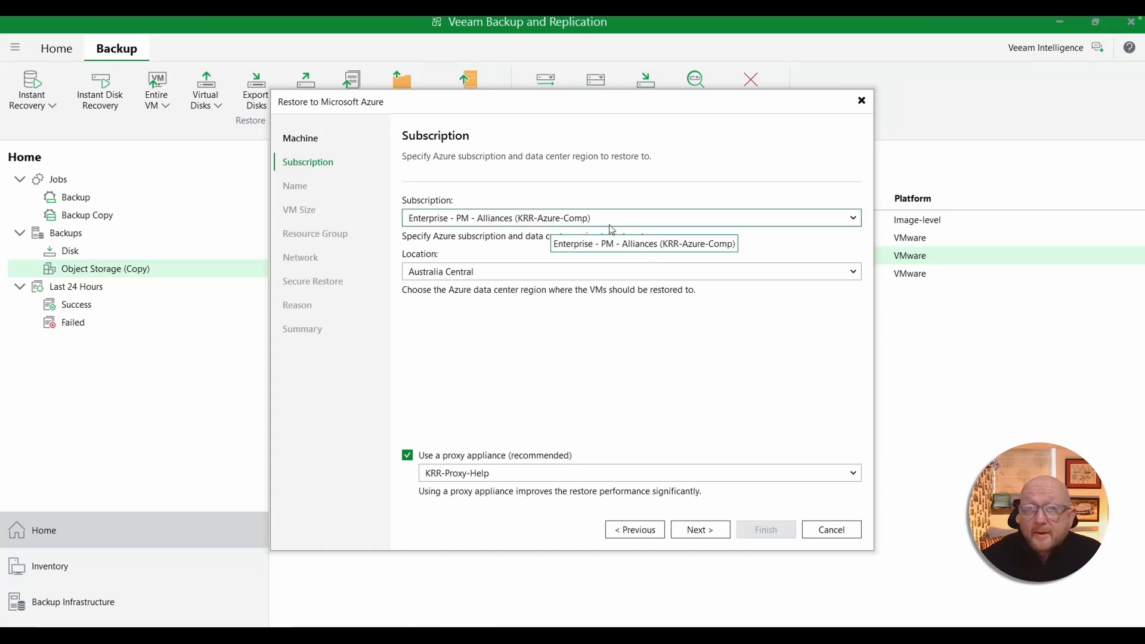
Set the Azure restore location to East US and advance to the VM size settings, accepting the default VM name.
{"action": "left_click", "coordinate": [519, 276]}
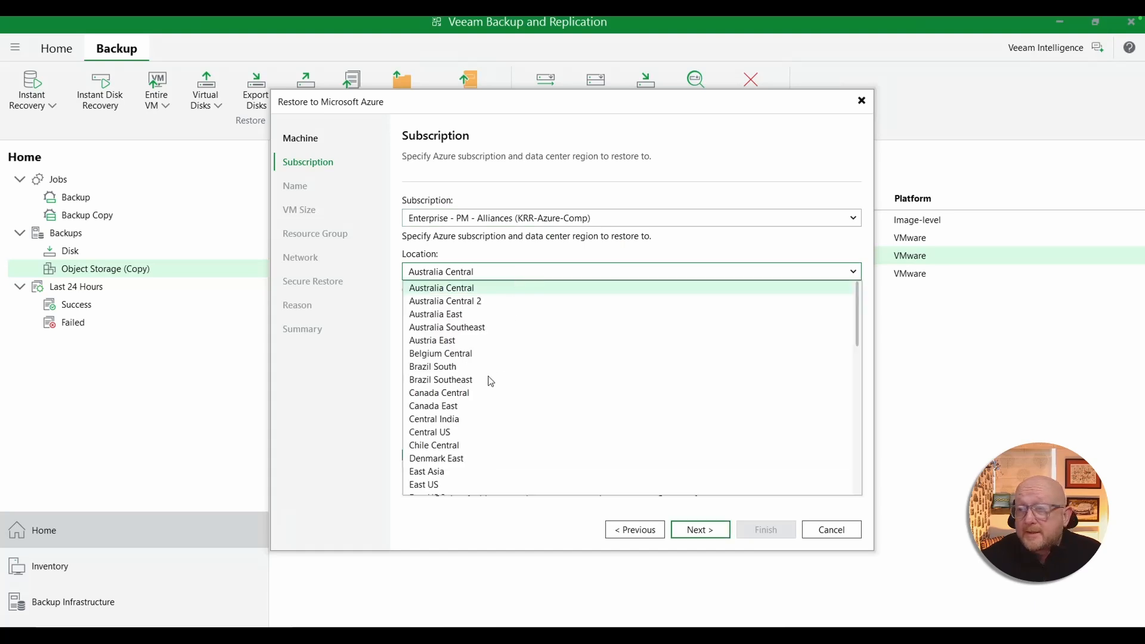
{"action": "left_click", "coordinate": [442, 486]}
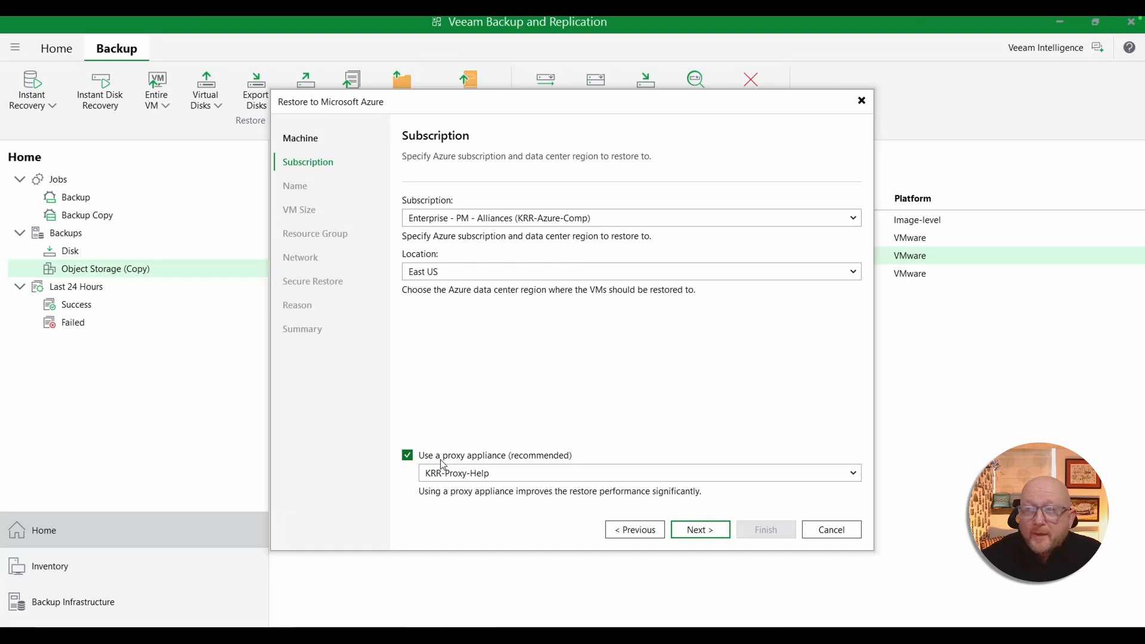
{"action": "left_click", "coordinate": [708, 532]}
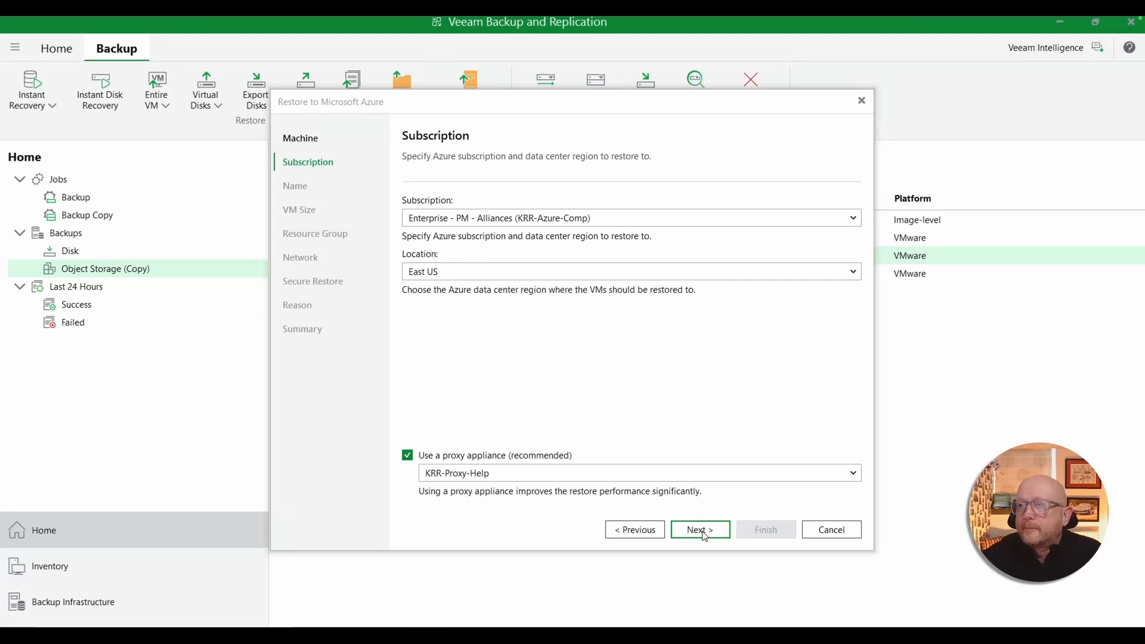
{"action": "left_click", "coordinate": [704, 536]}
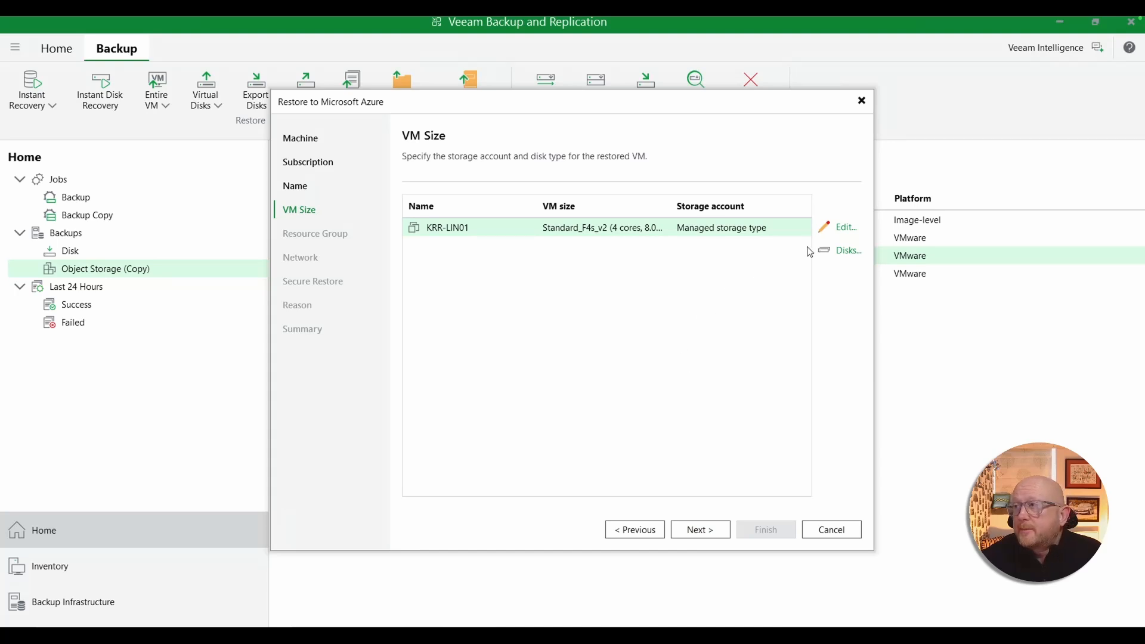
Check the VM size options for KRR-LIN01 without changing them, and set its virtual disk type to Standard HDD.
{"action": "left_click", "coordinate": [845, 230]}
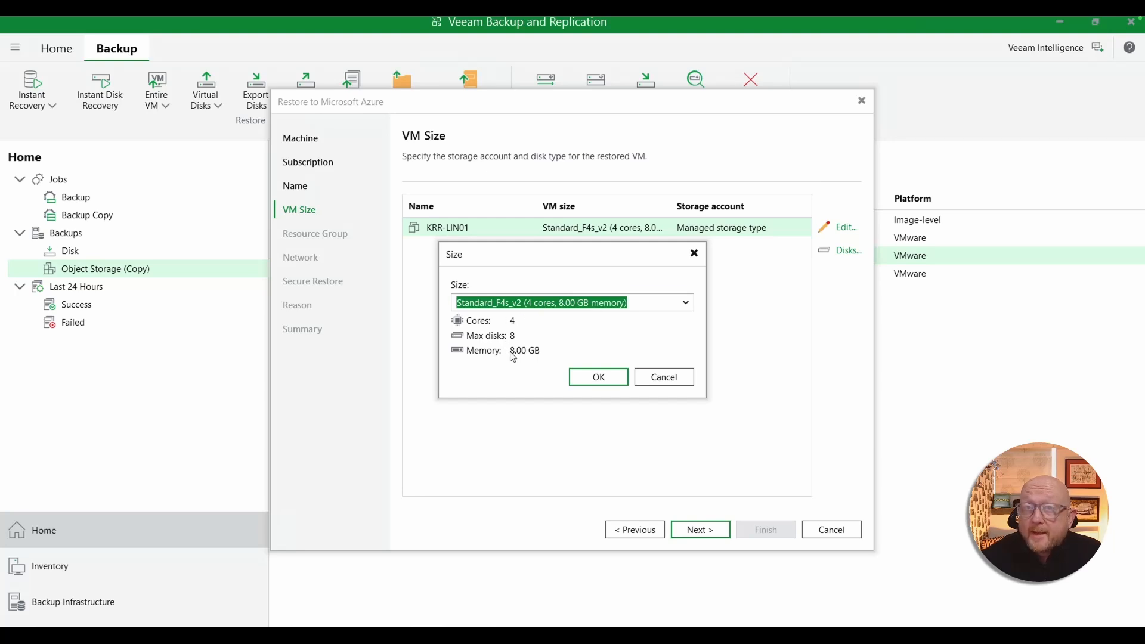
{"action": "left_click", "coordinate": [659, 378]}
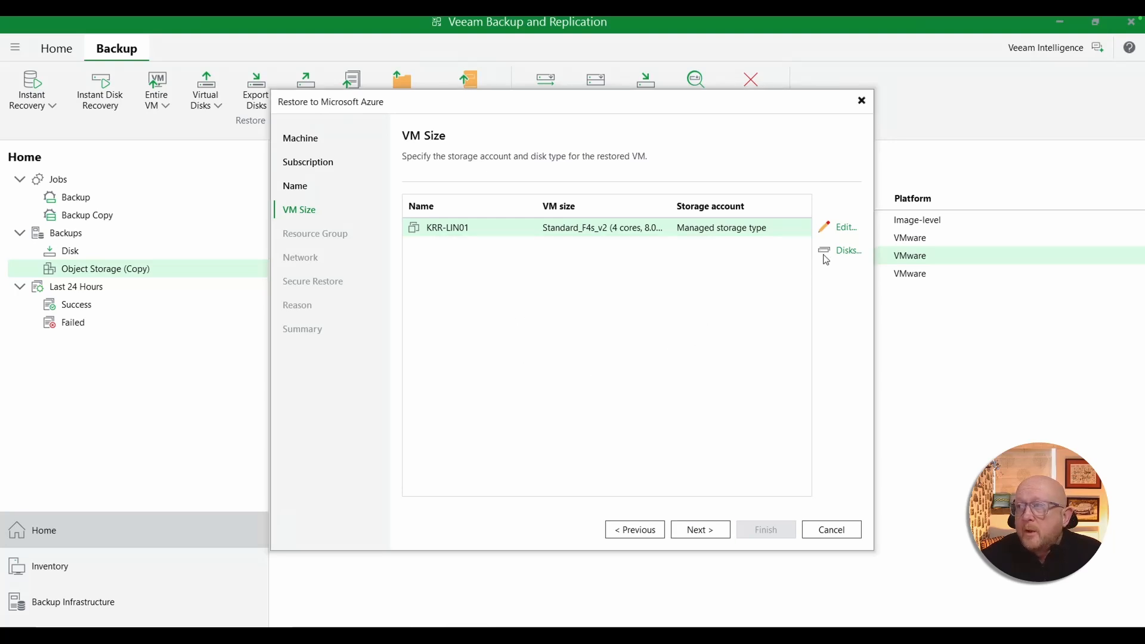
{"action": "left_click", "coordinate": [840, 253]}
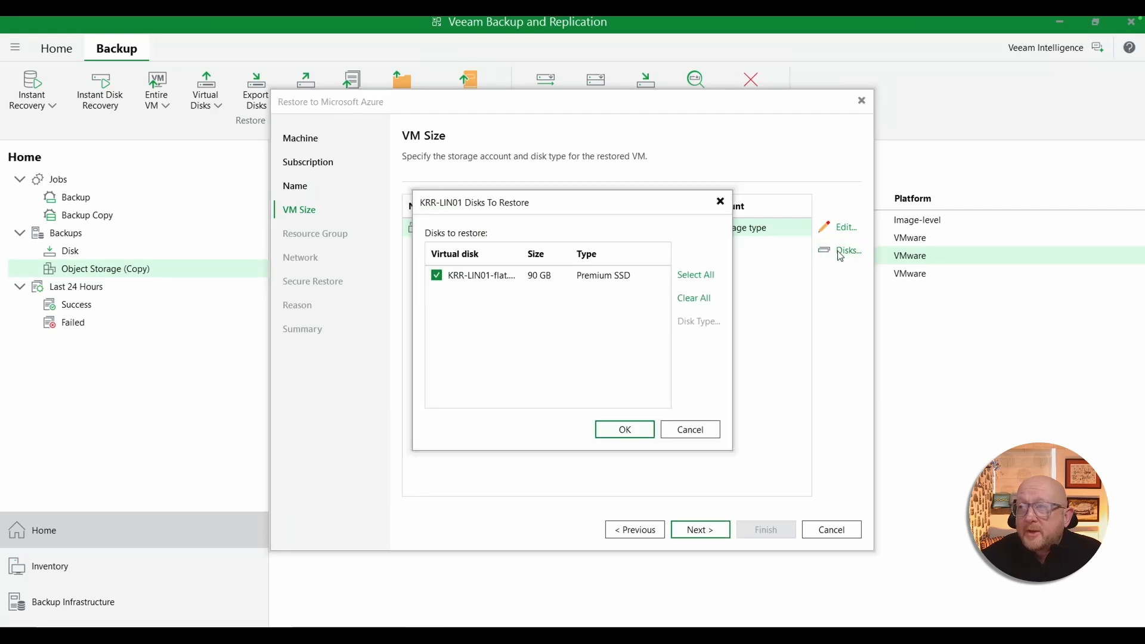
{"action": "left_click", "coordinate": [586, 282]}
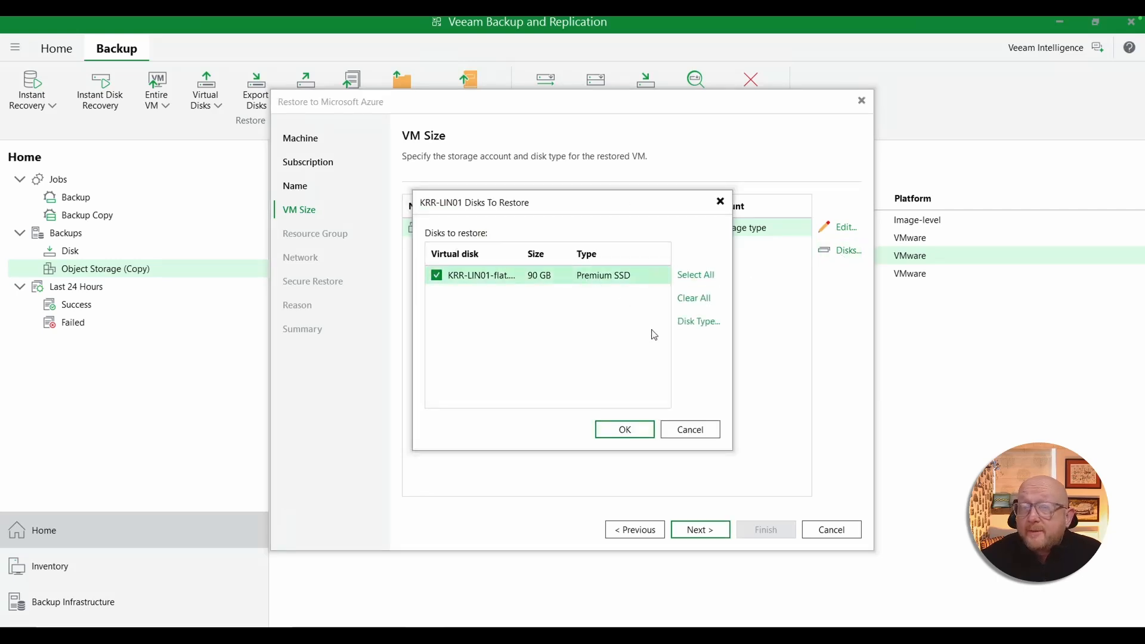
{"action": "left_click", "coordinate": [696, 321]}
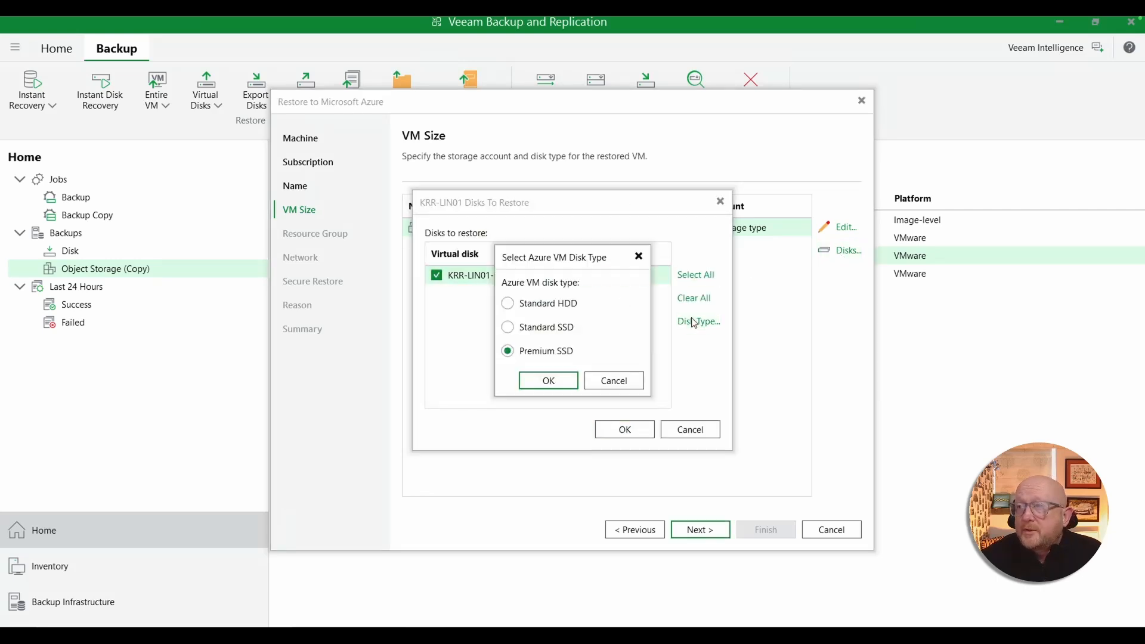
{"action": "left_click", "coordinate": [546, 305]}
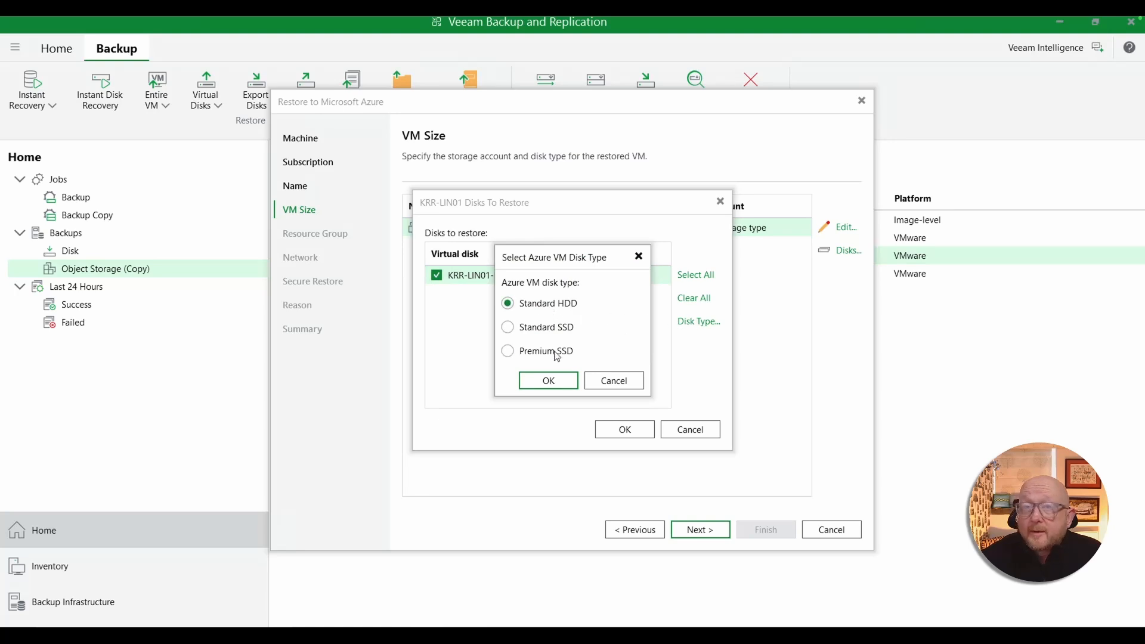
{"action": "left_click", "coordinate": [550, 383]}
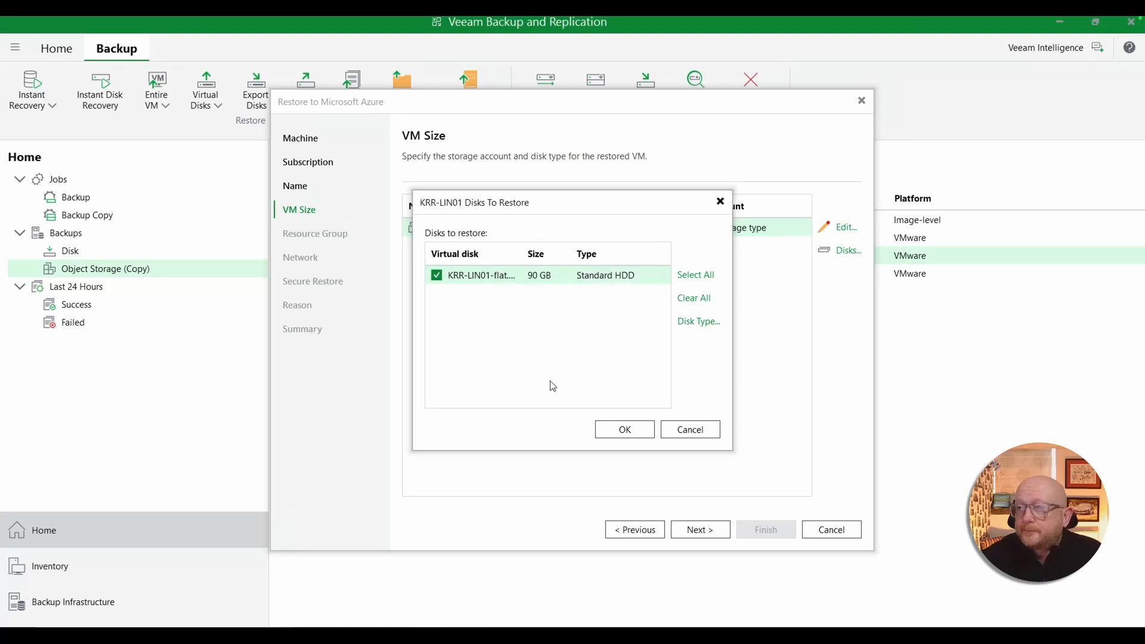
{"action": "left_click", "coordinate": [624, 434]}
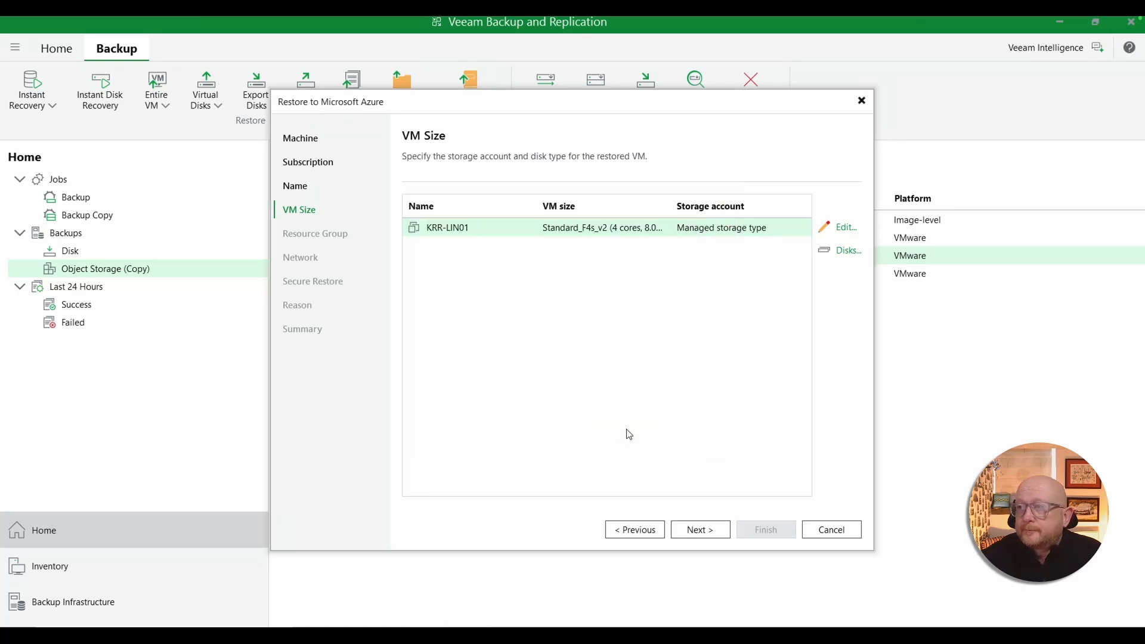
{"action": "left_click", "coordinate": [702, 530]}
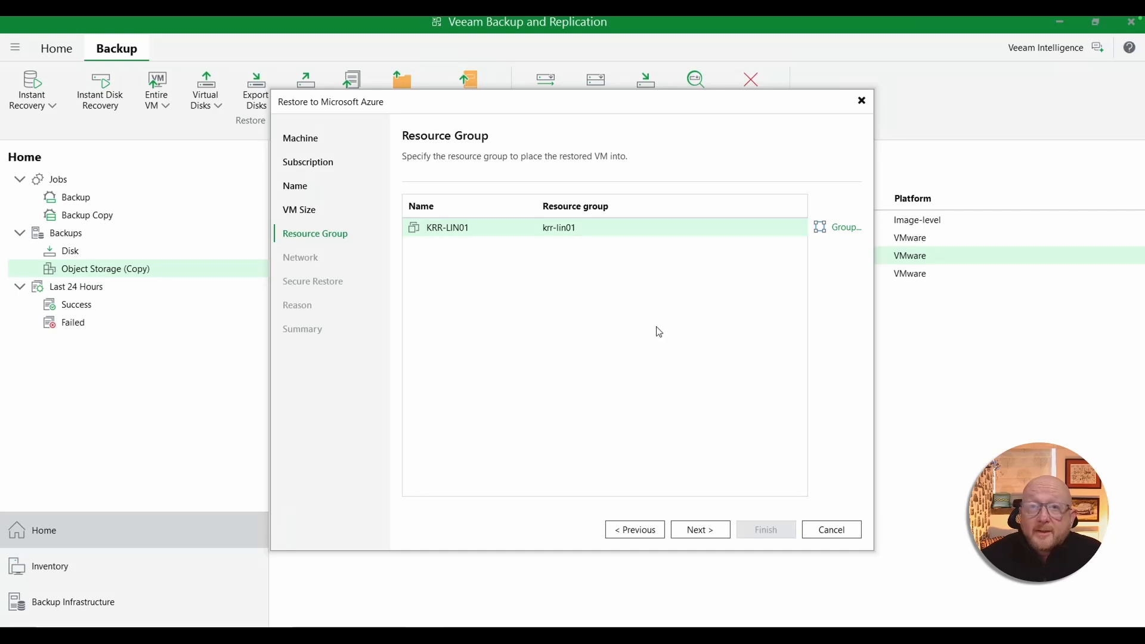
Place the restored KRR-LIN01 into the existing resource group KRR-VMs and continue to the network settings.
{"action": "left_click", "coordinate": [832, 228]}
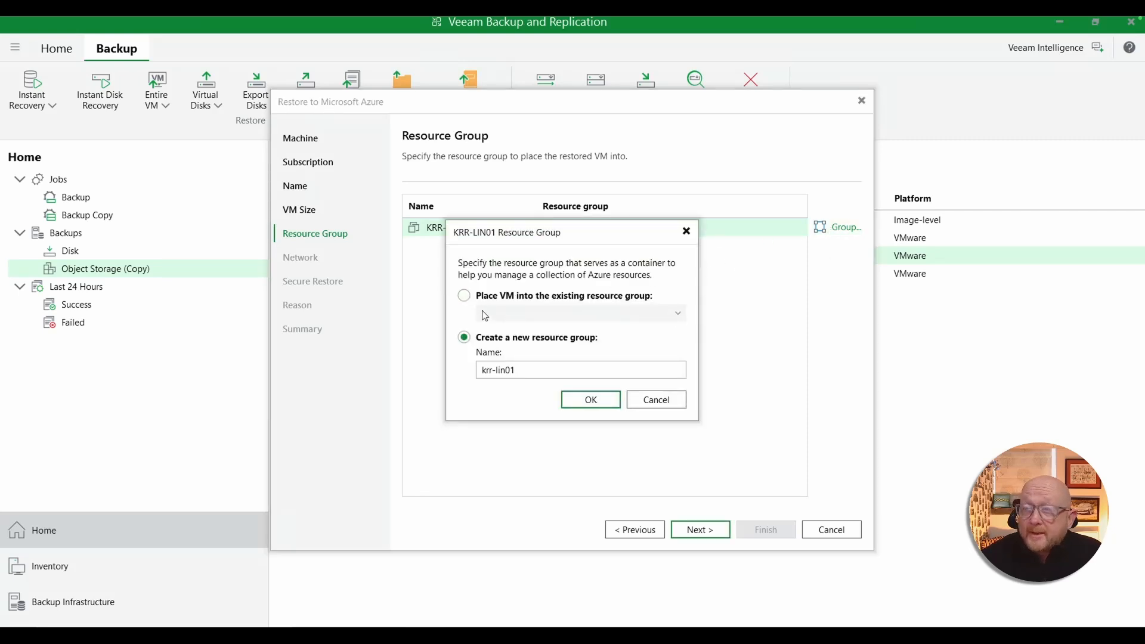
{"action": "left_click", "coordinate": [465, 297]}
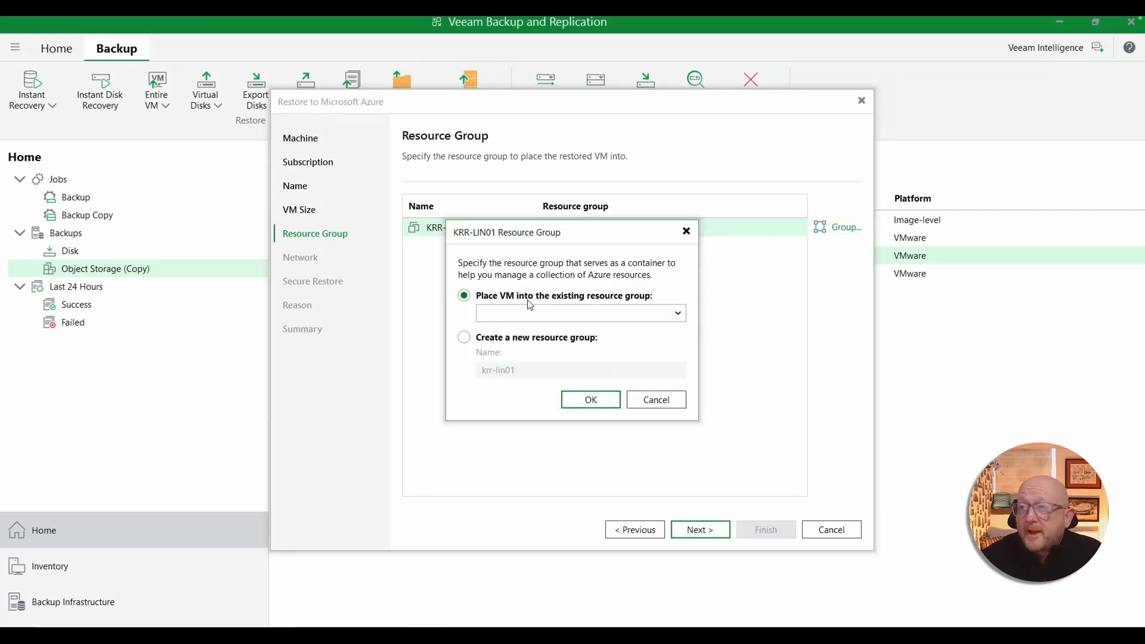
{"action": "left_click", "coordinate": [623, 313]}
{"action": "scroll", "coordinate": [604, 366], "scroll_direction": "down", "scroll_amount": 4}
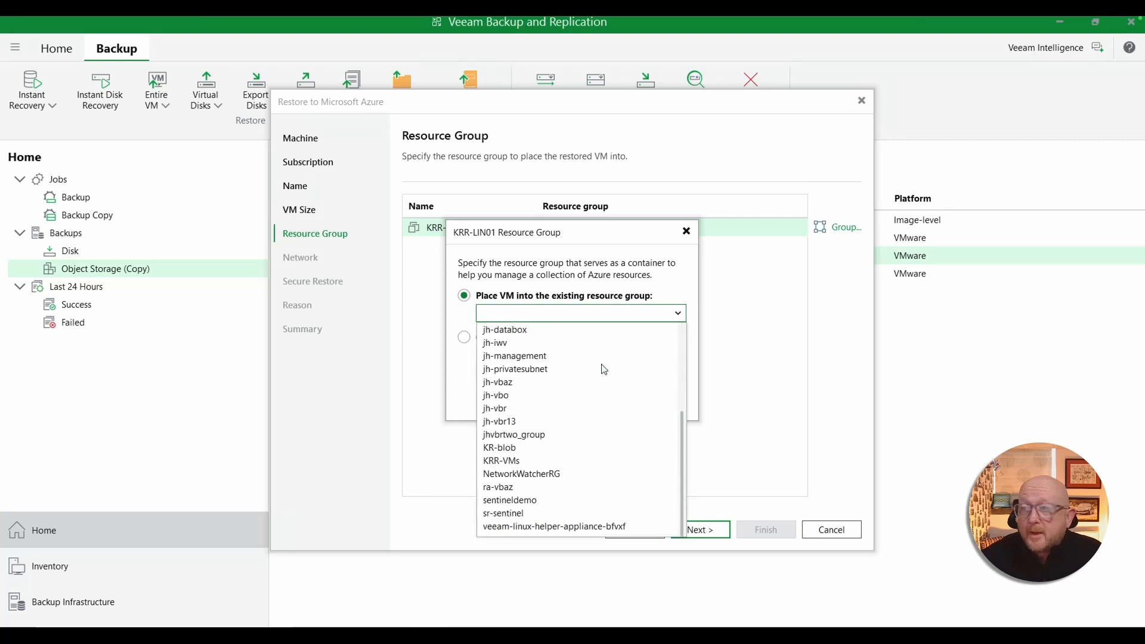
{"action": "left_click", "coordinate": [510, 461]}
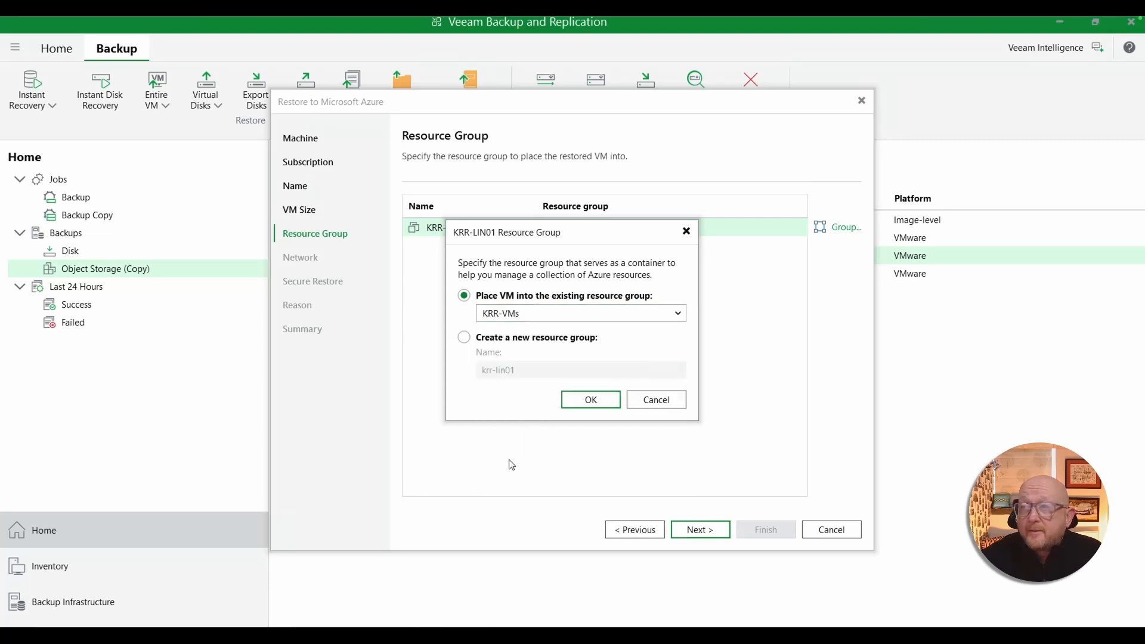
{"action": "left_click", "coordinate": [596, 406]}
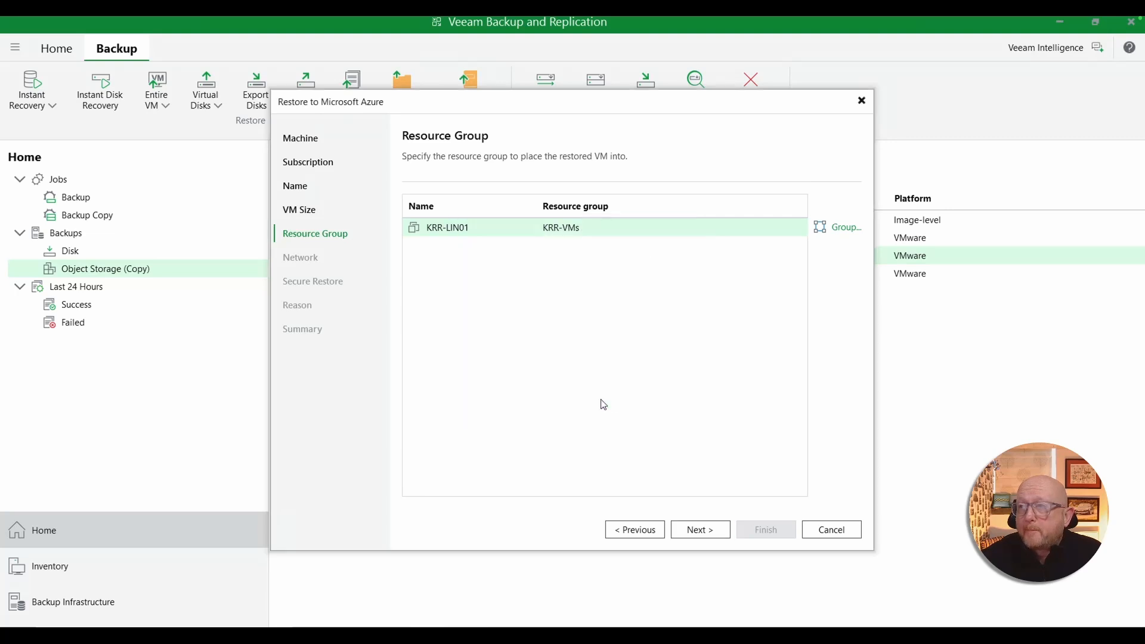
{"action": "left_click", "coordinate": [700, 533]}
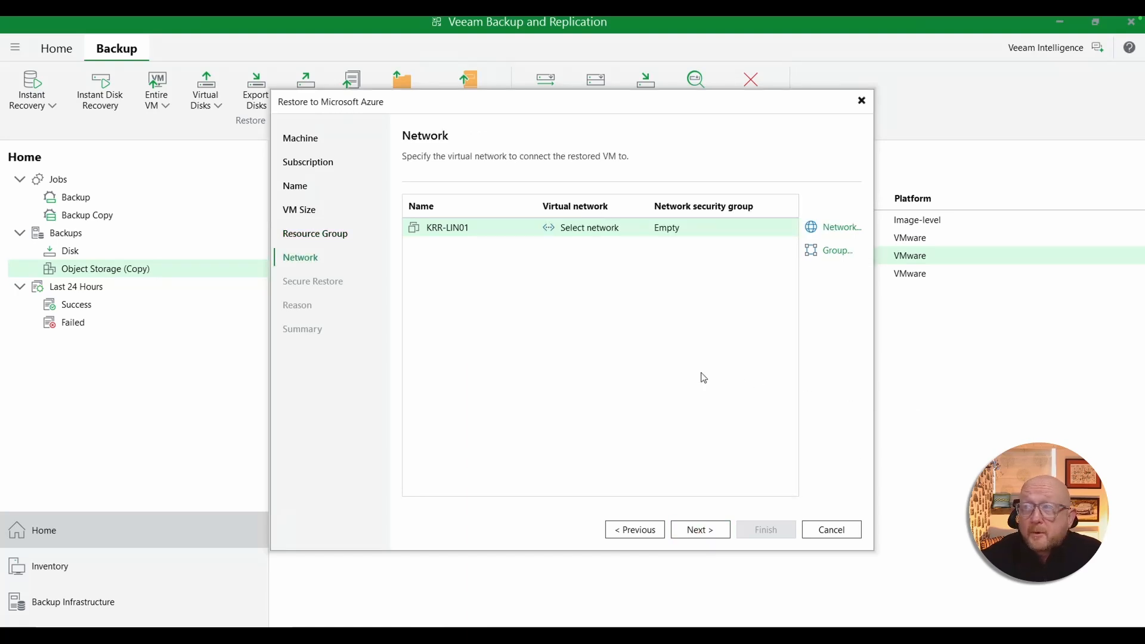
Connect KRR-LIN01 to the virtual network KRR-Demo-vnet (KRR-VMs) on the subnet default2.
{"action": "left_click", "coordinate": [834, 230]}
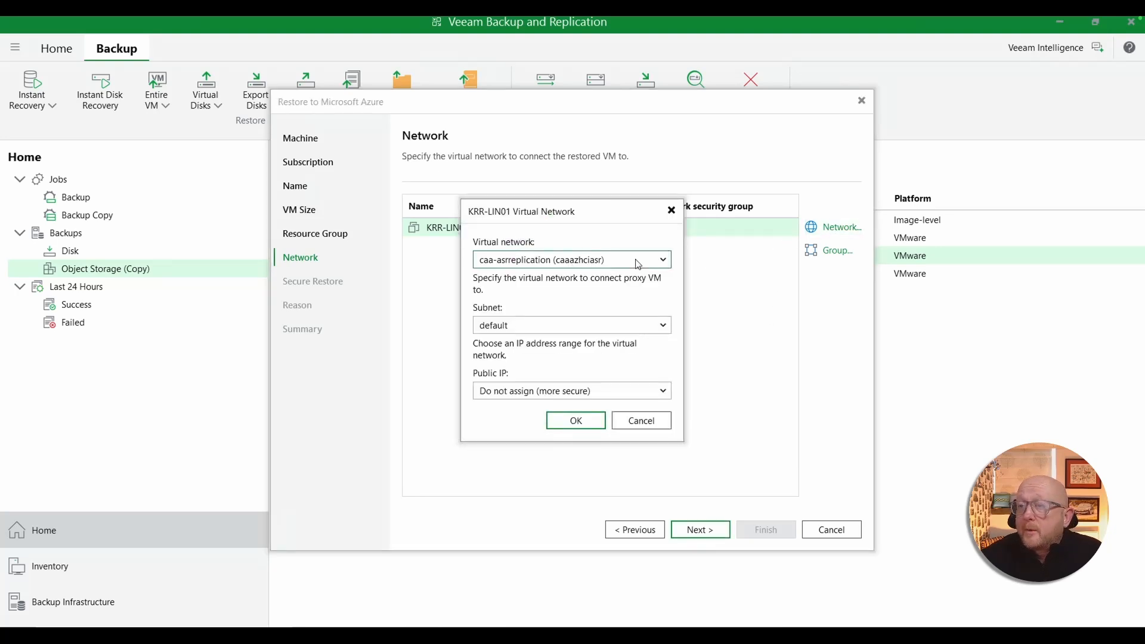
{"action": "left_click", "coordinate": [636, 263]}
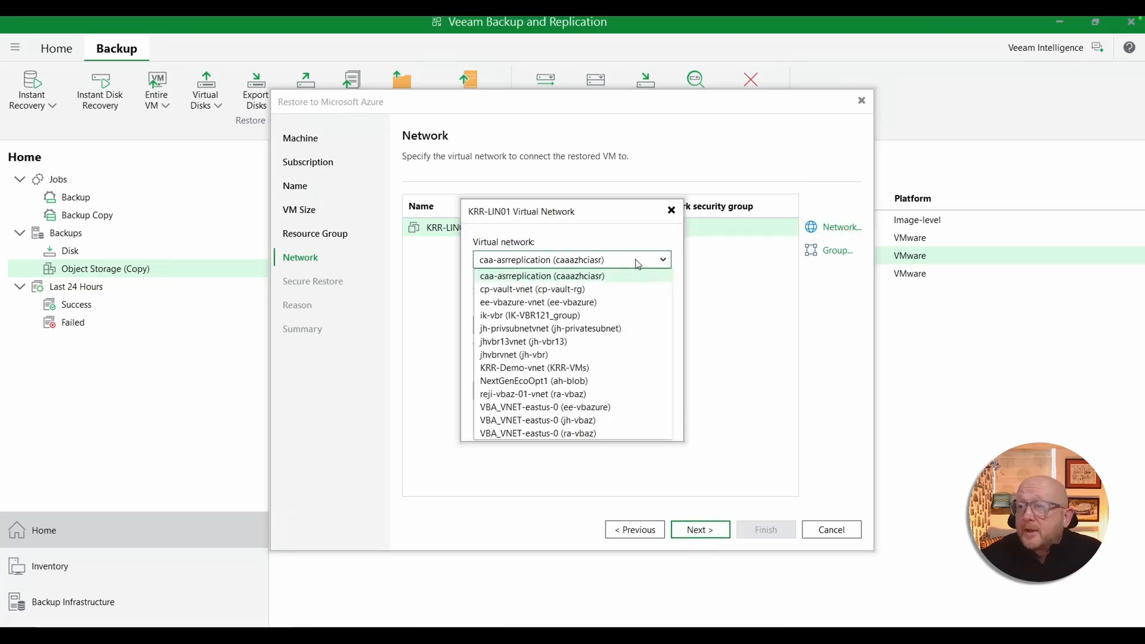
{"action": "left_click", "coordinate": [559, 368]}
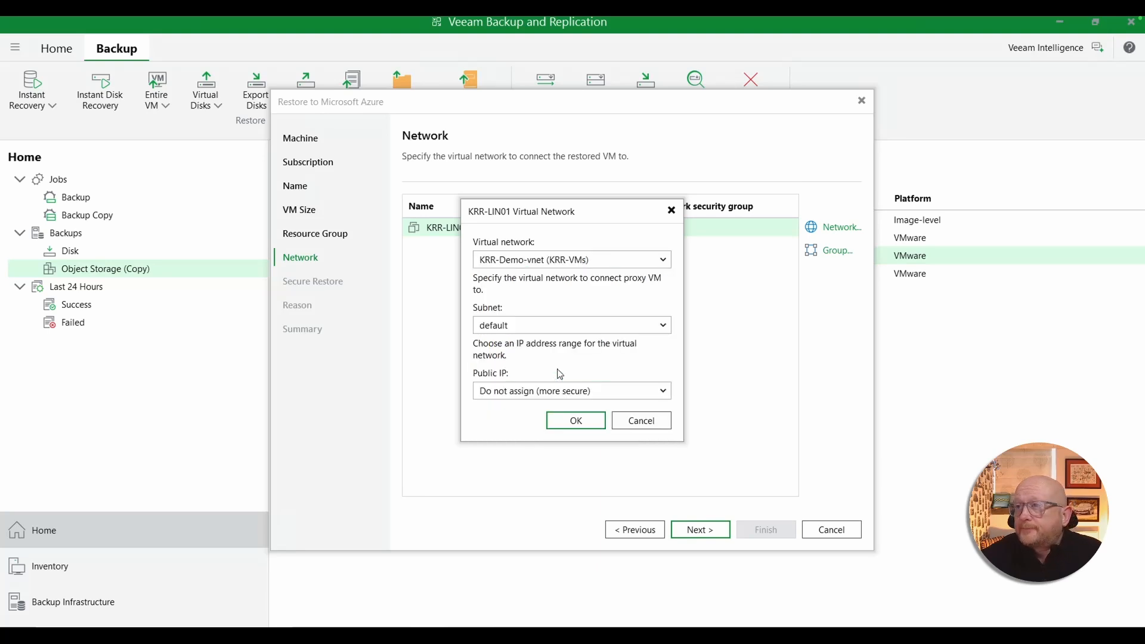
{"action": "left_click", "coordinate": [564, 327]}
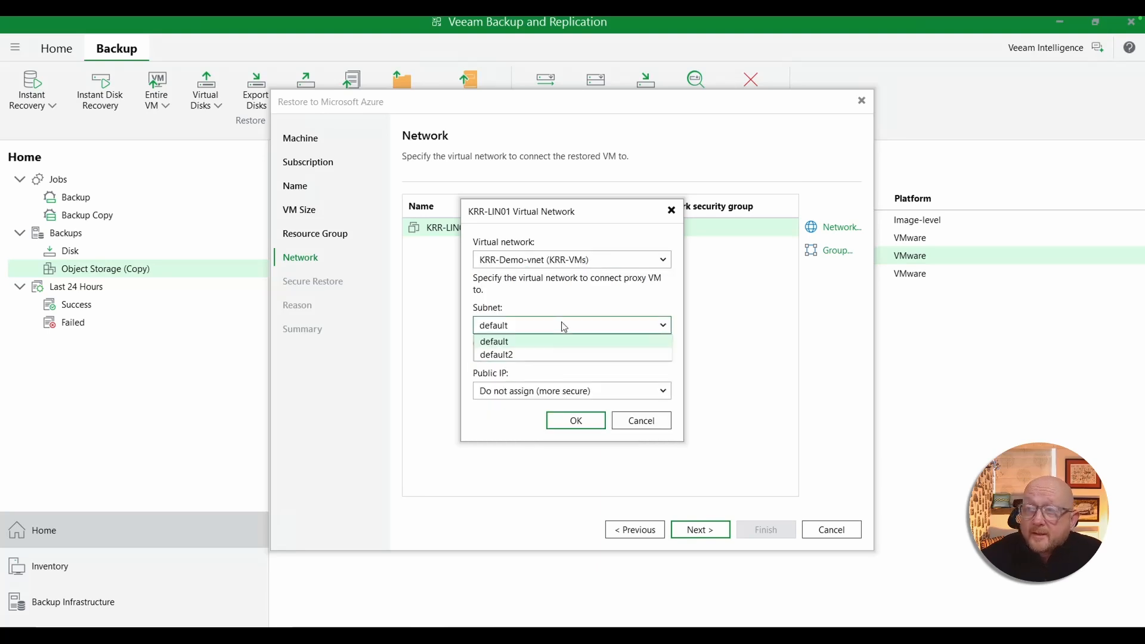
{"action": "left_click", "coordinate": [520, 356]}
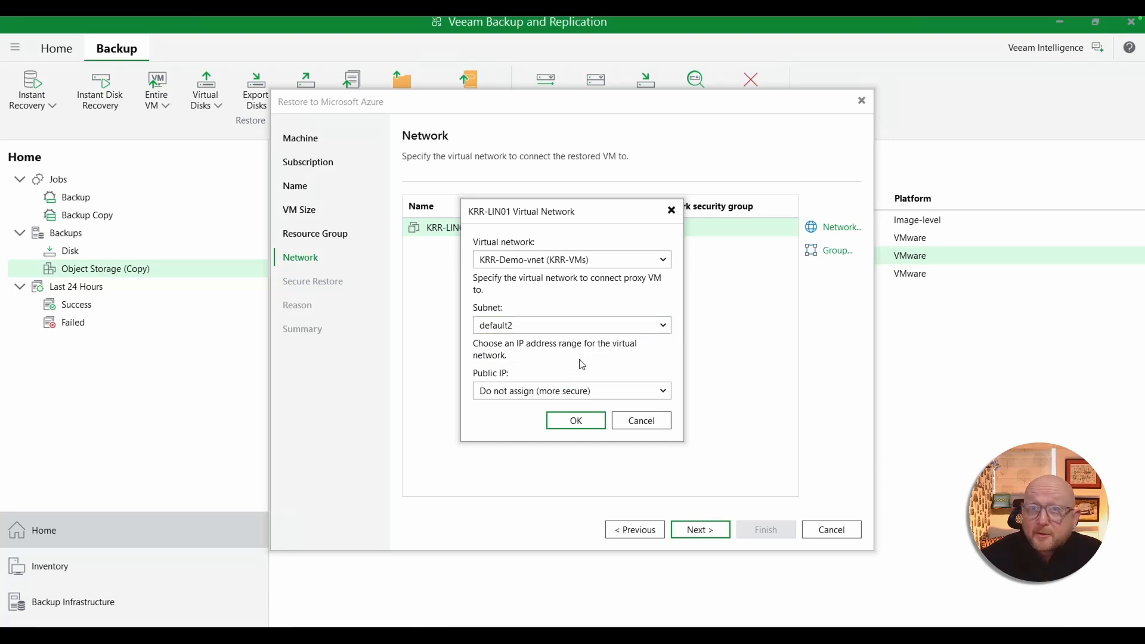
{"action": "left_click", "coordinate": [583, 425]}
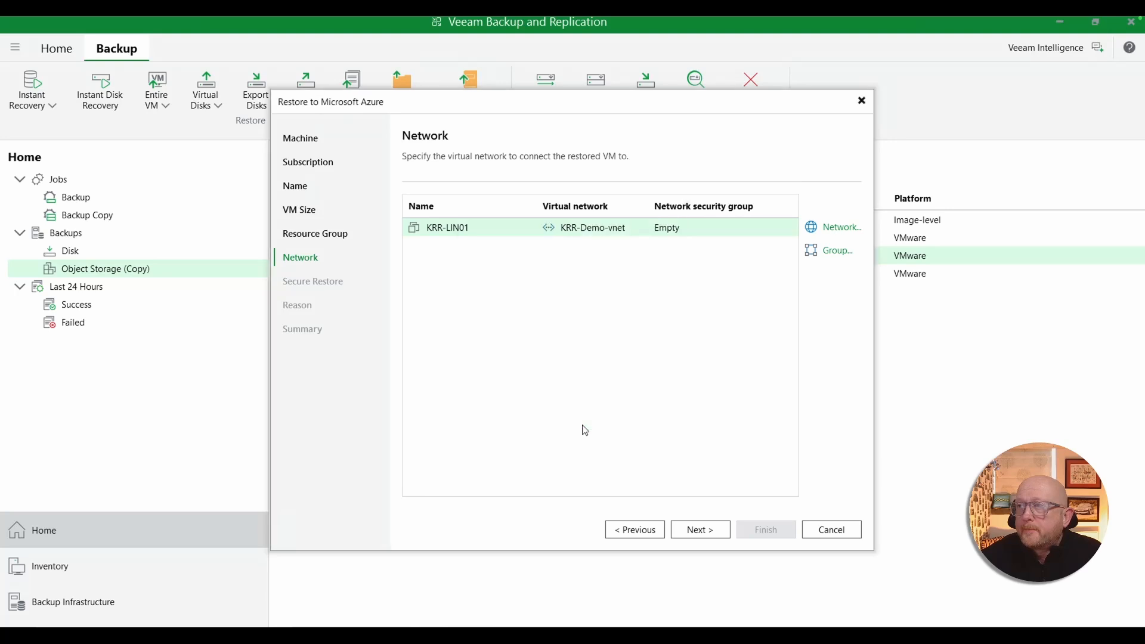
Assign the network security group KRR-Demo-nsg to the restored KRR-LIN01.
{"action": "left_click", "coordinate": [834, 252]}
{"action": "left_click", "coordinate": [586, 314]}
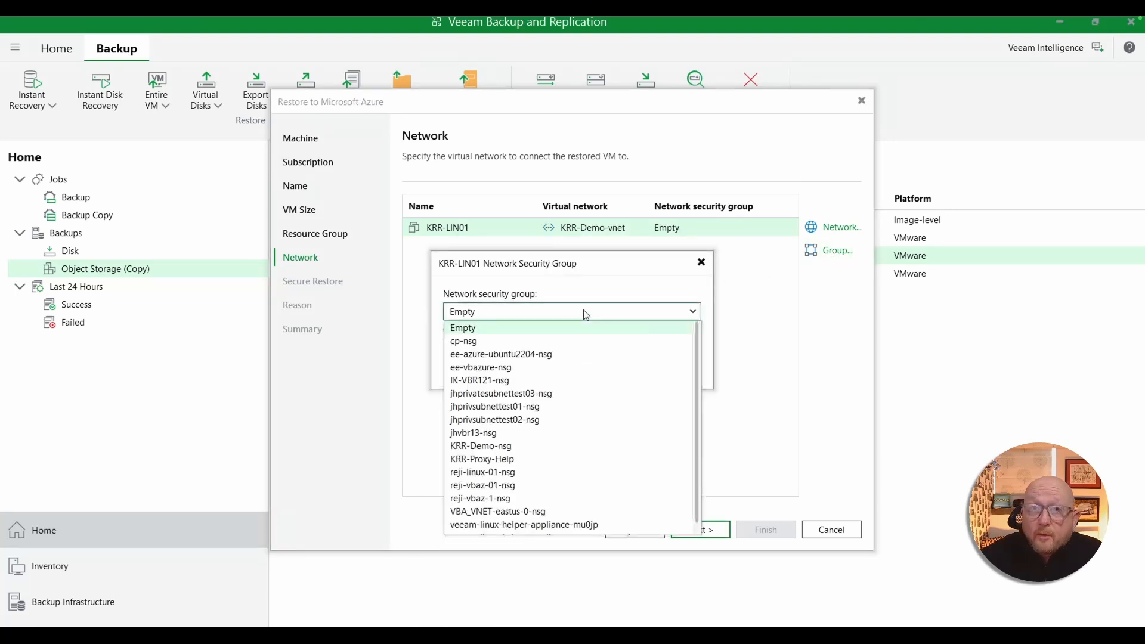
{"action": "left_click", "coordinate": [495, 452]}
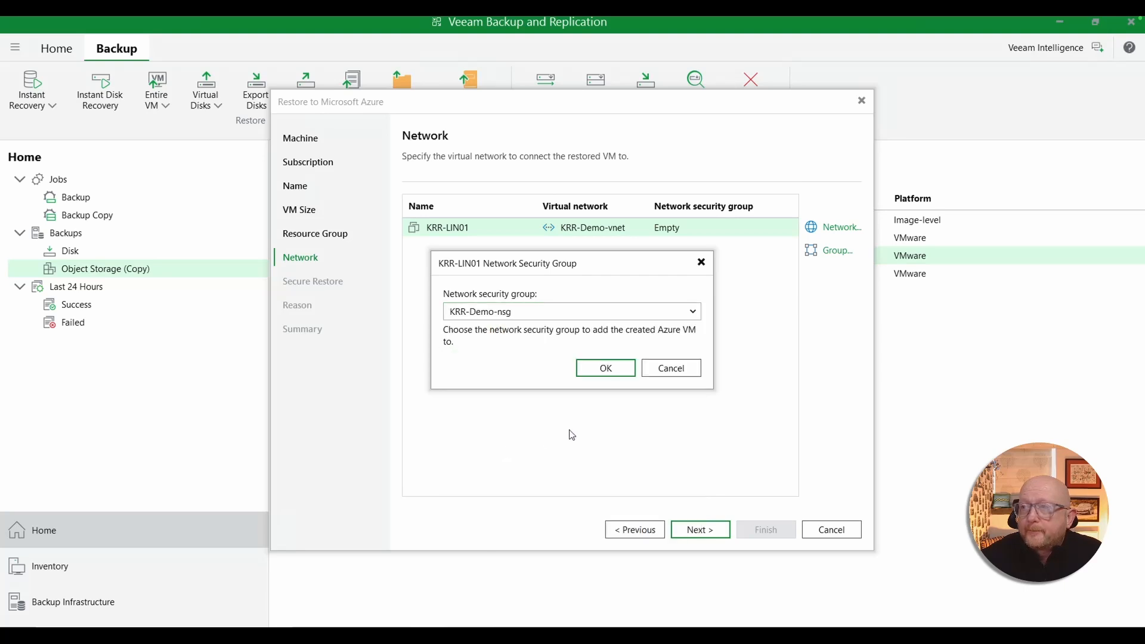
{"action": "left_click", "coordinate": [606, 370]}
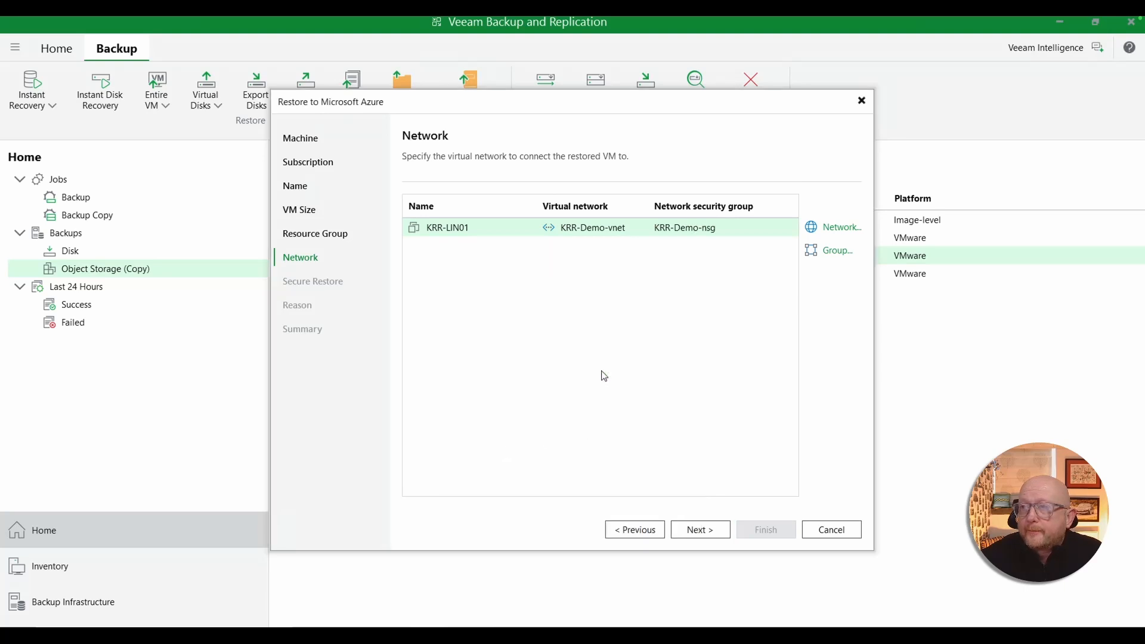
Leave the malware and YARA content scans disabled and enter "demo restore" as the reason for the restore.
{"action": "left_click", "coordinate": [706, 537]}
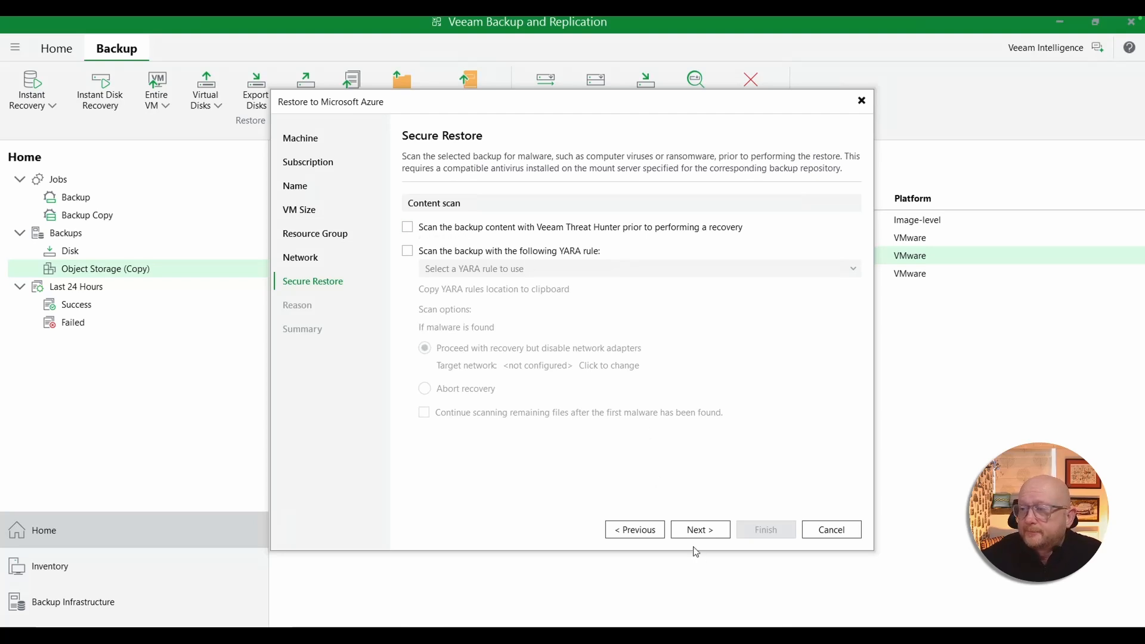
{"action": "left_click", "coordinate": [704, 531]}
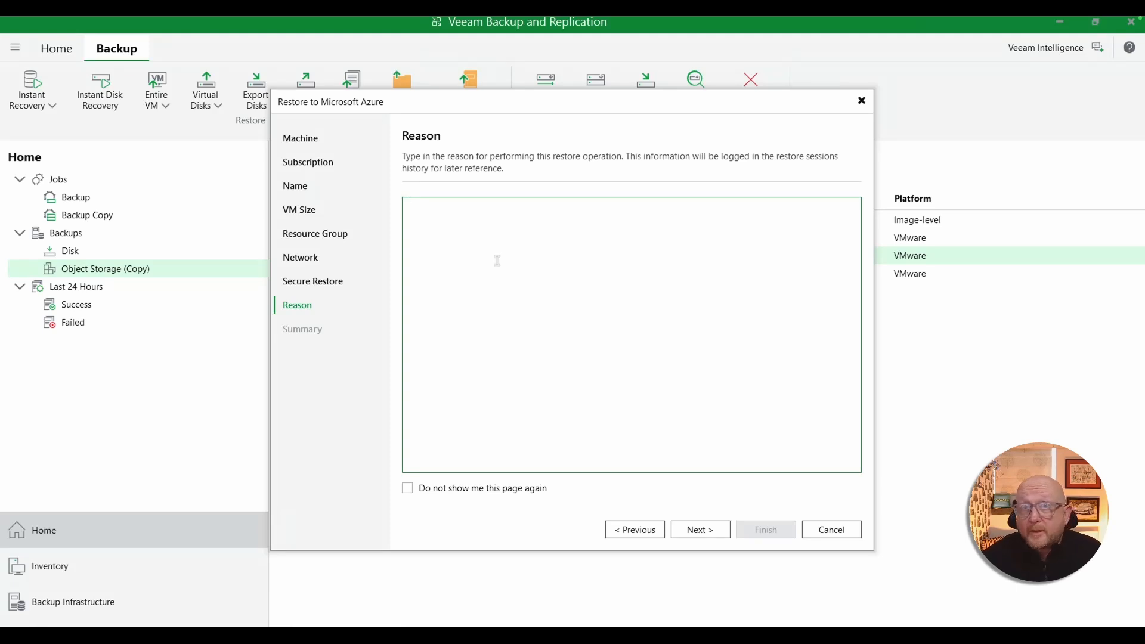
{"action": "type", "text": "demo"}
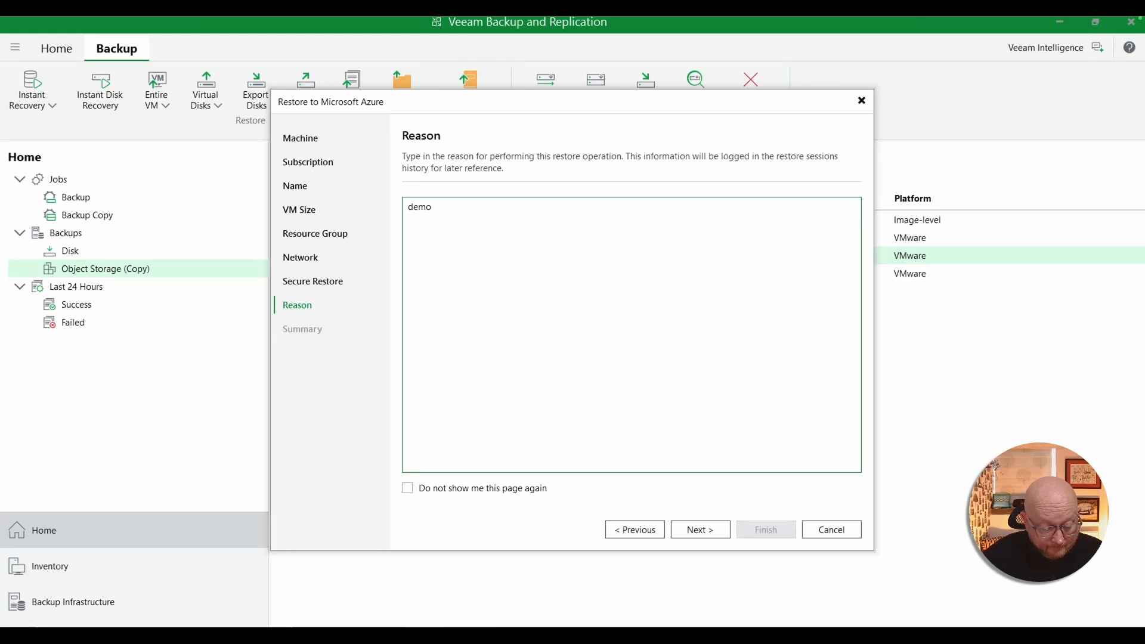
{"action": "type", "text": " restore"}
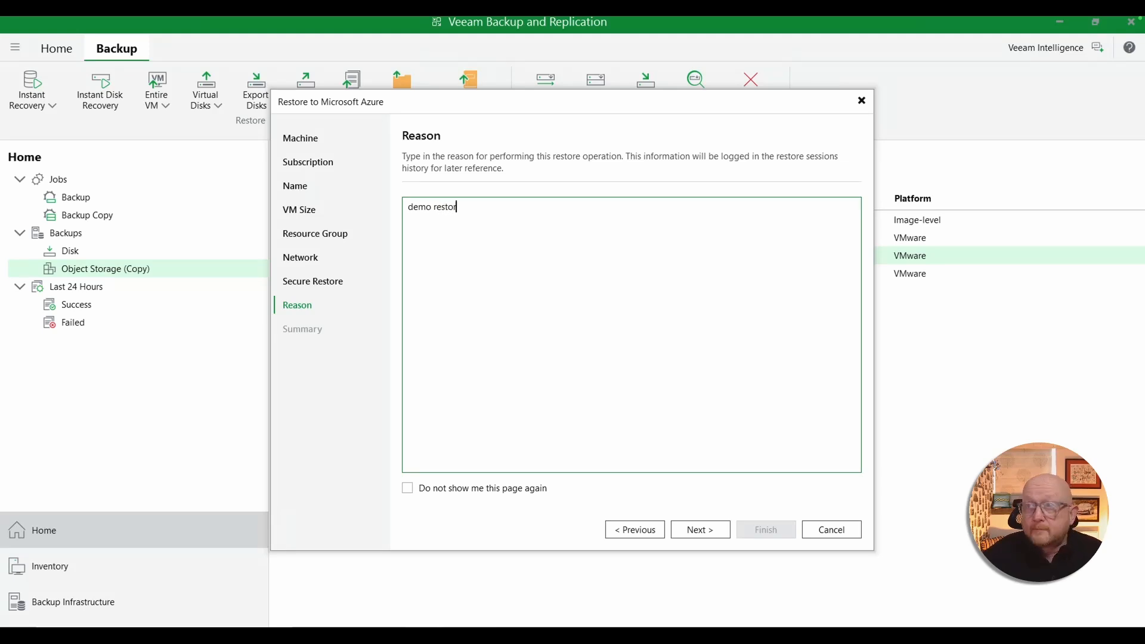
Start the restore of KRR-LIN01 to Azure, keeping the option to power on the target VM after restoring enabled.
{"action": "left_click", "coordinate": [700, 529]}
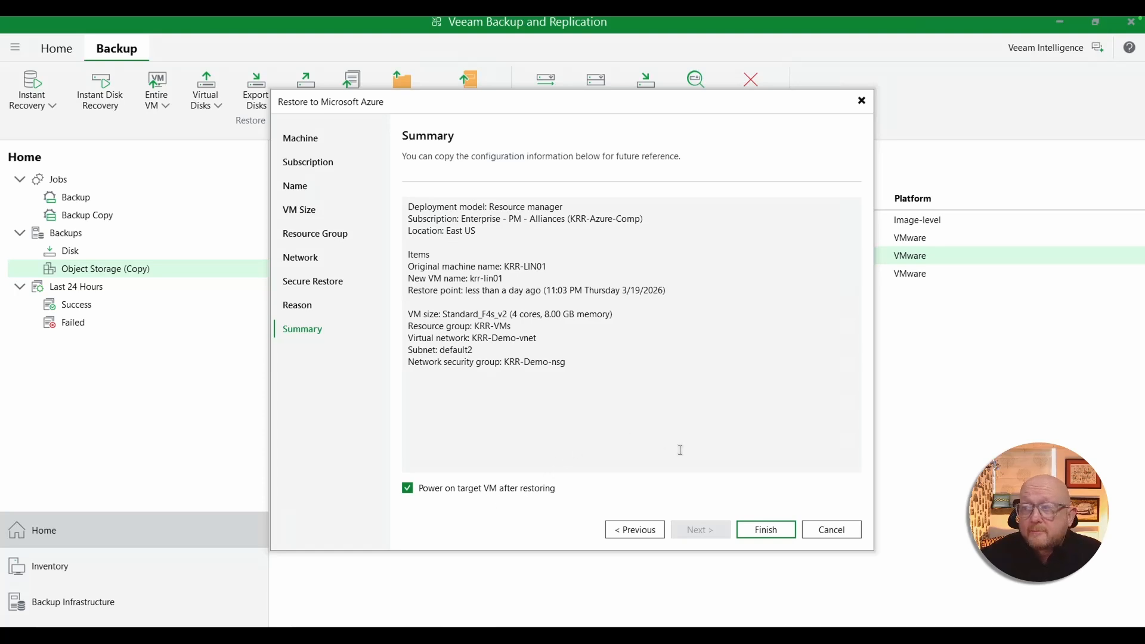
{"action": "left_click", "coordinate": [765, 531]}
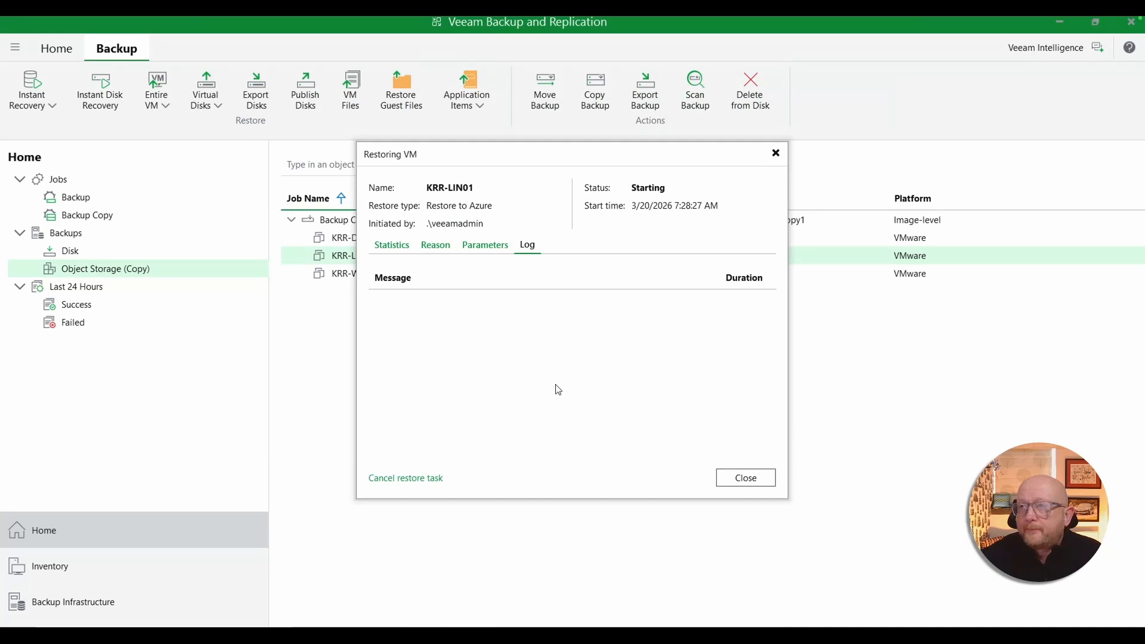